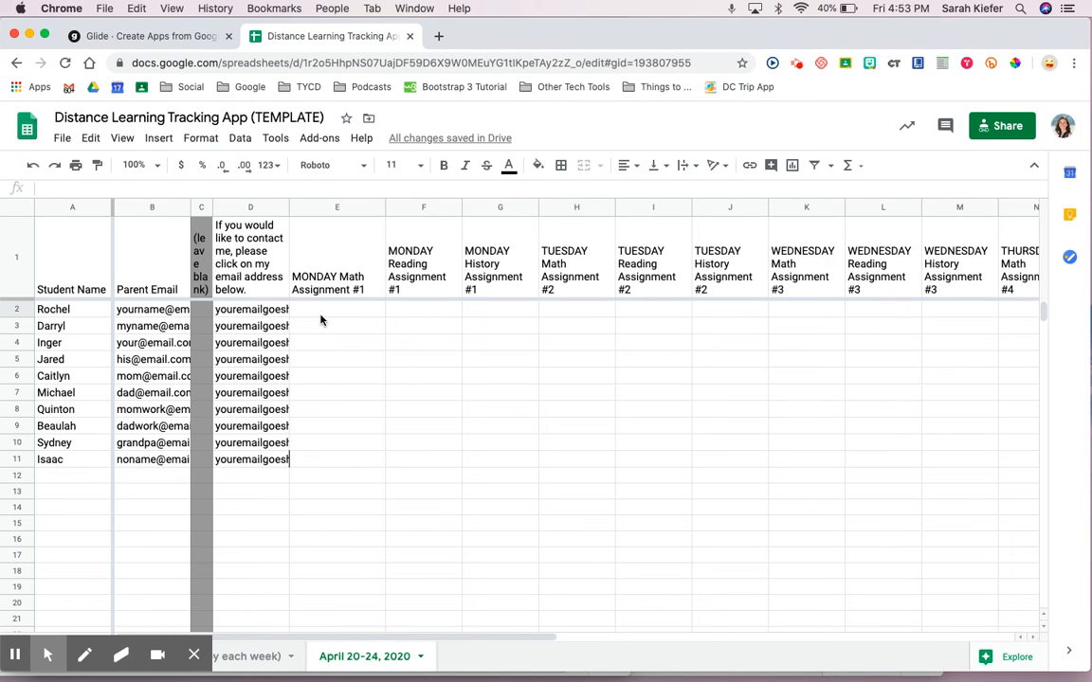
- Enter 'Great job!' in E2 and 'Done' in E3 as MONDAY Math feedback
left_click(331, 315)
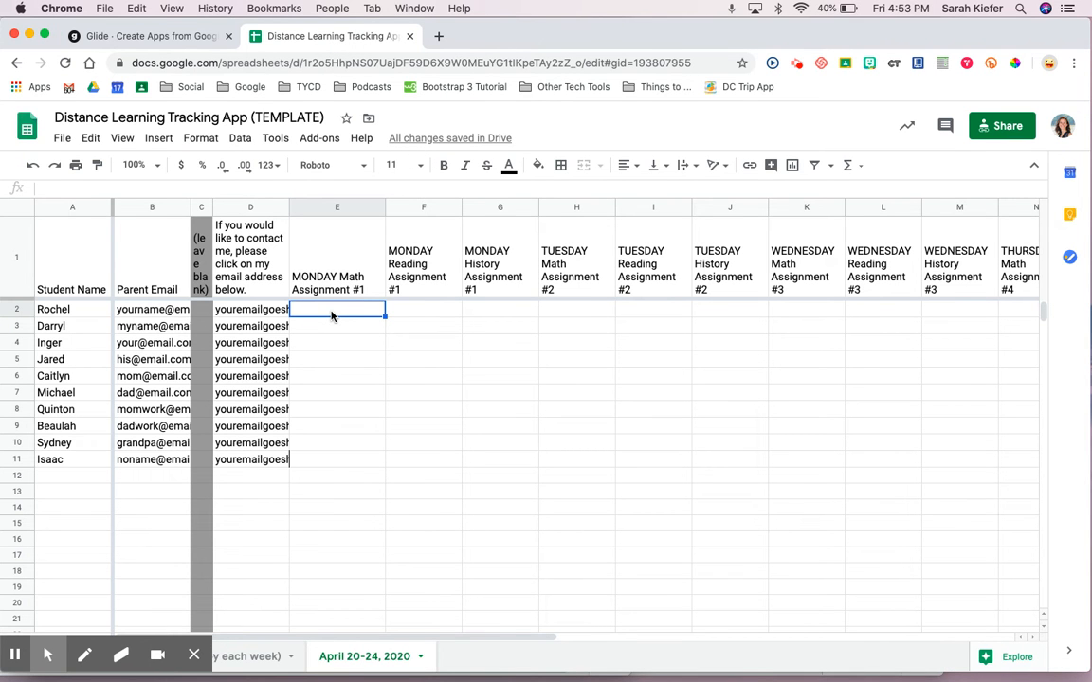
type("Great job!")
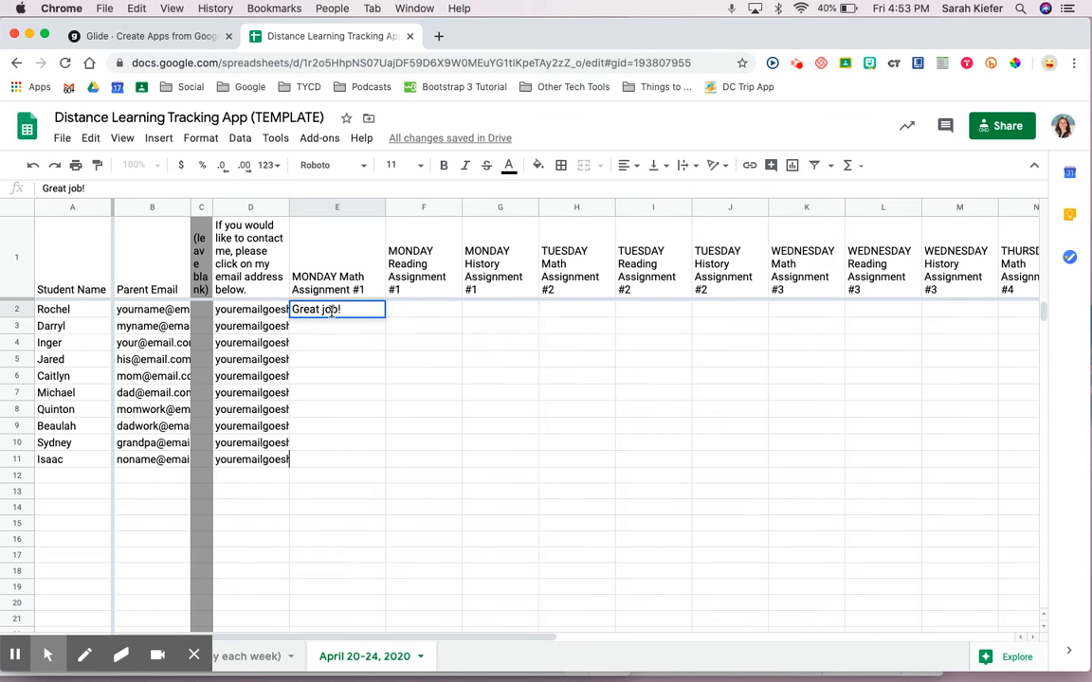
key("Return")
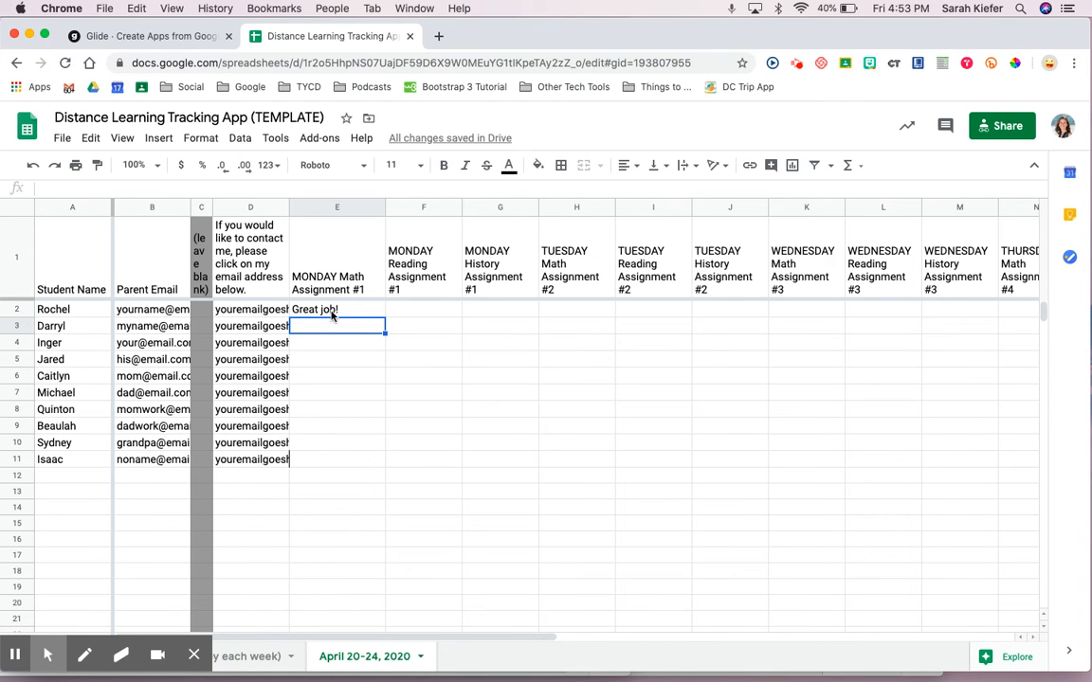
type("Done")
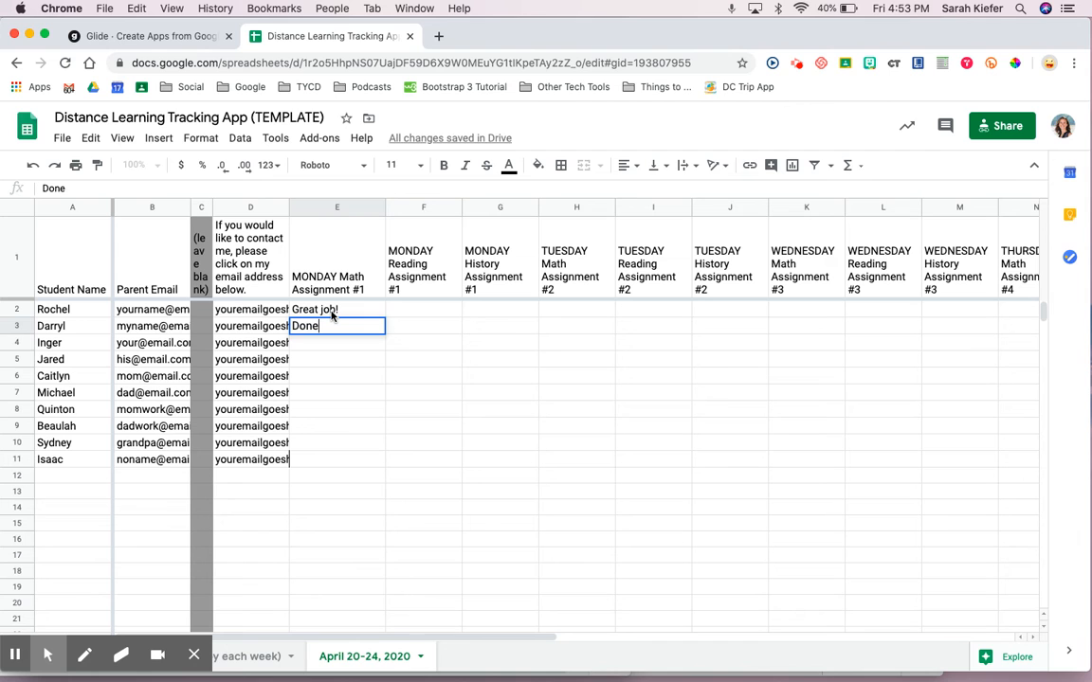
key("Return")
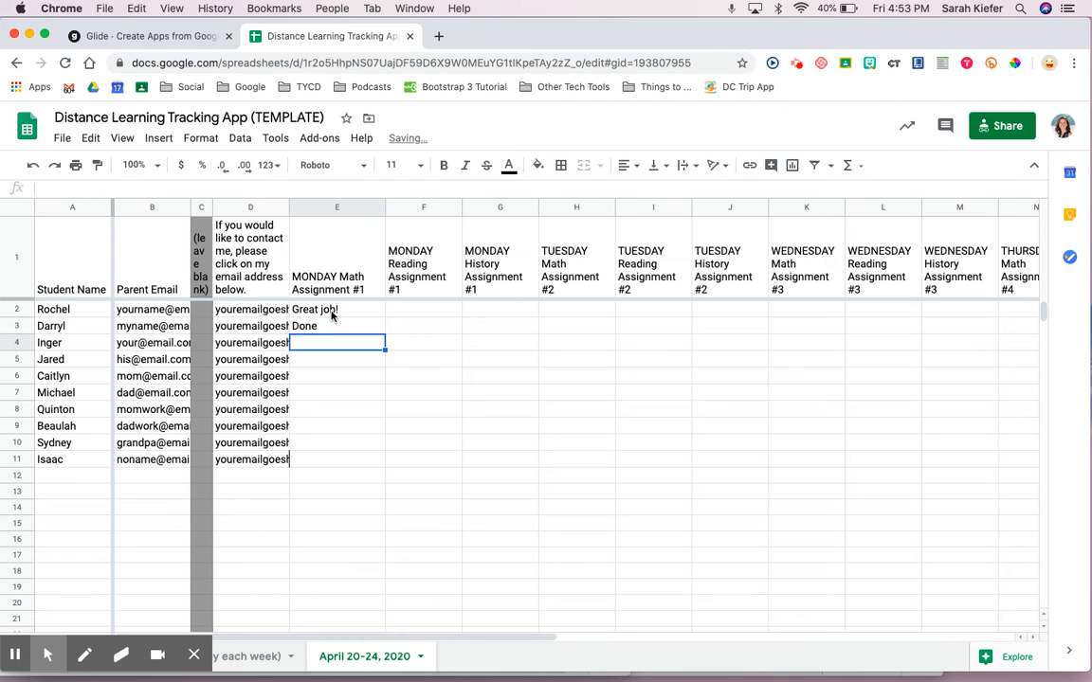
- Enter 'Please check over your answers & resubmit.' in E4
type("Pleaseche")
key("BackSpace")
key("BackSpace")
key("BackSpace")
type("check over a")
key("BackSpace")
type("y")
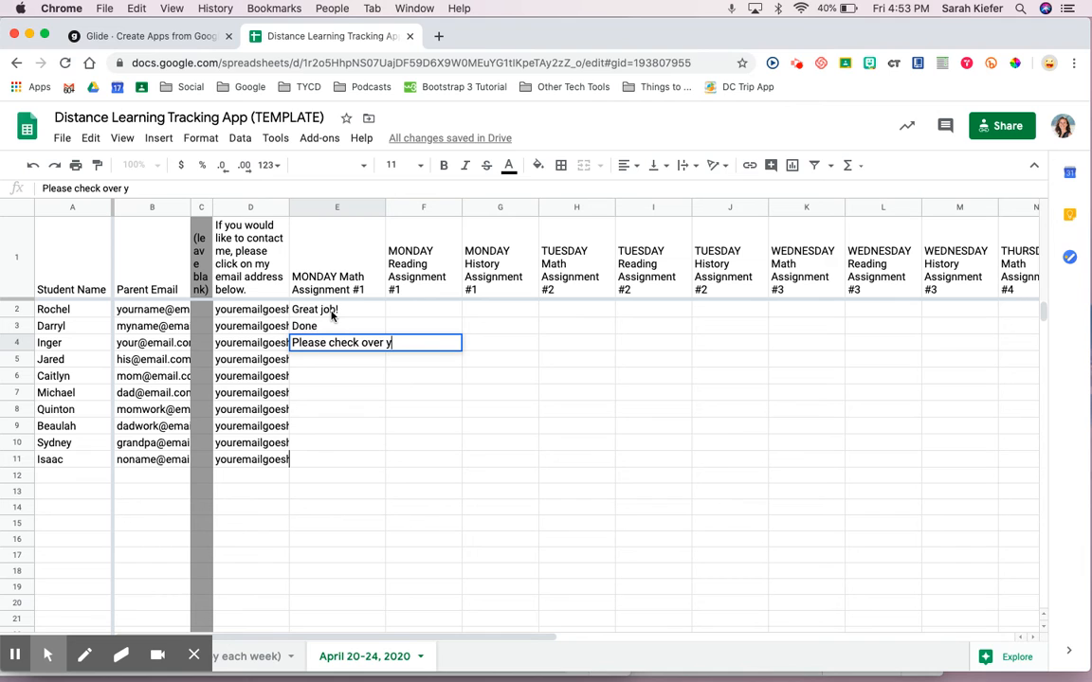
type("our answers & resubmit.")
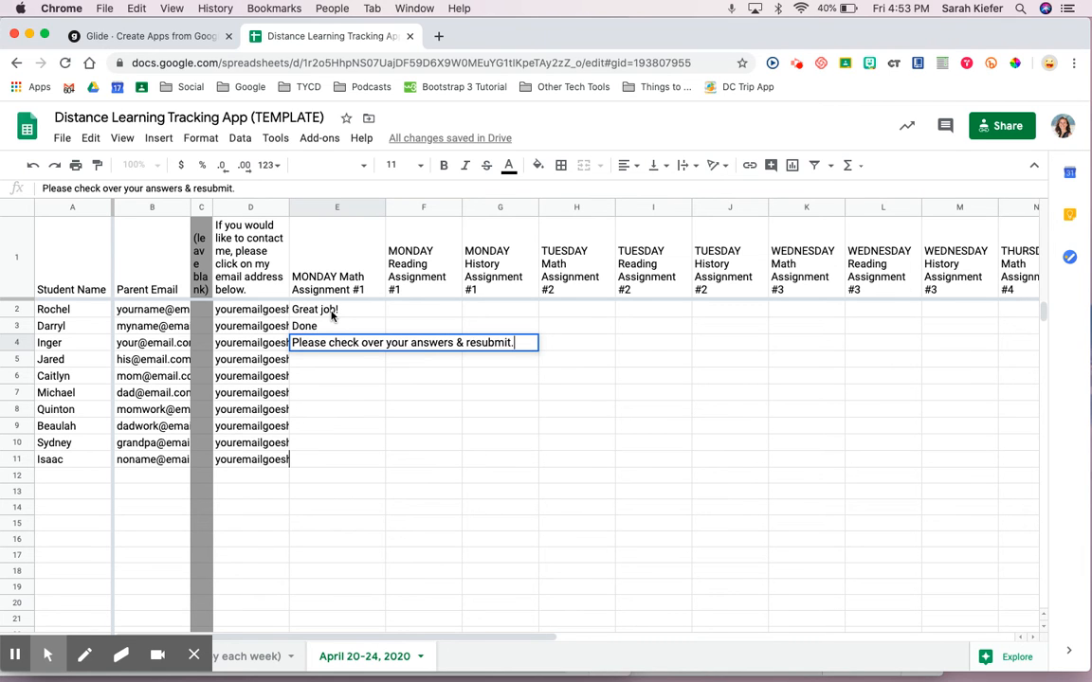
key("Return")
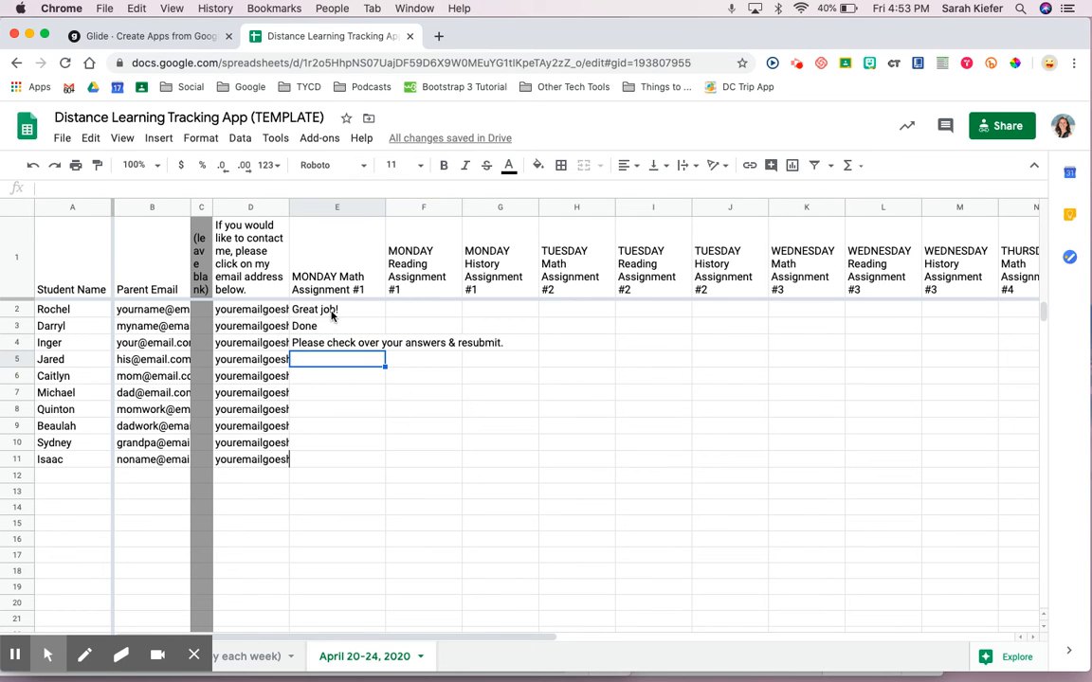
- Copy the three comments in E2:E4 and paste them into E5 and E8
key("Up")
key("Up")
key("Up")
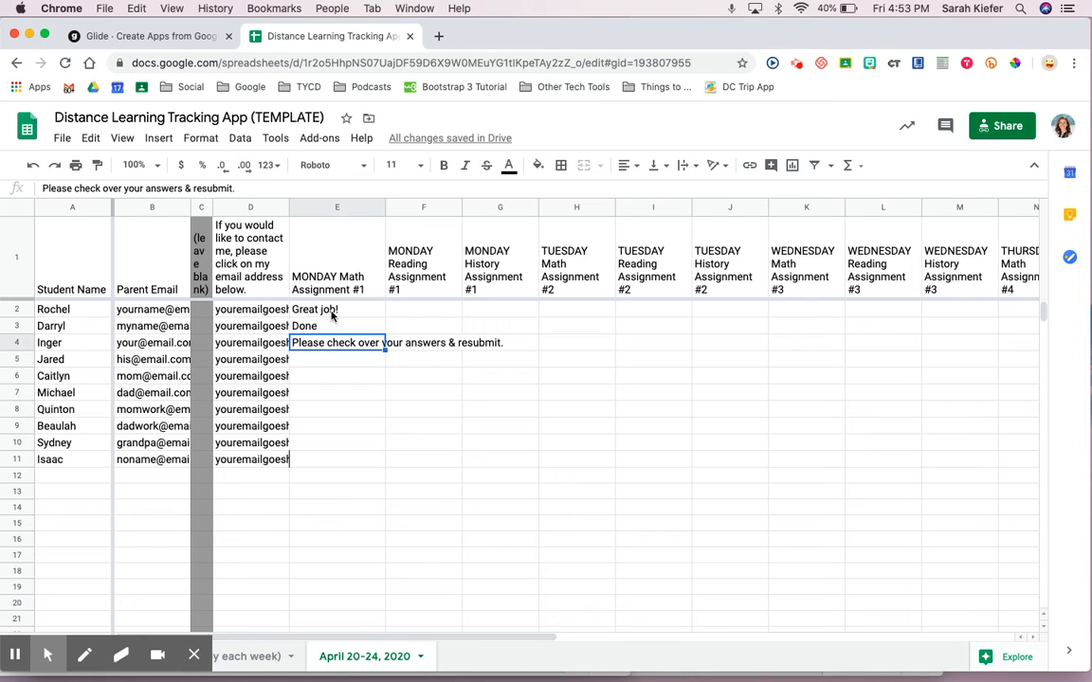
key("shift+Down")
key("shift+Down")
key("super+c")
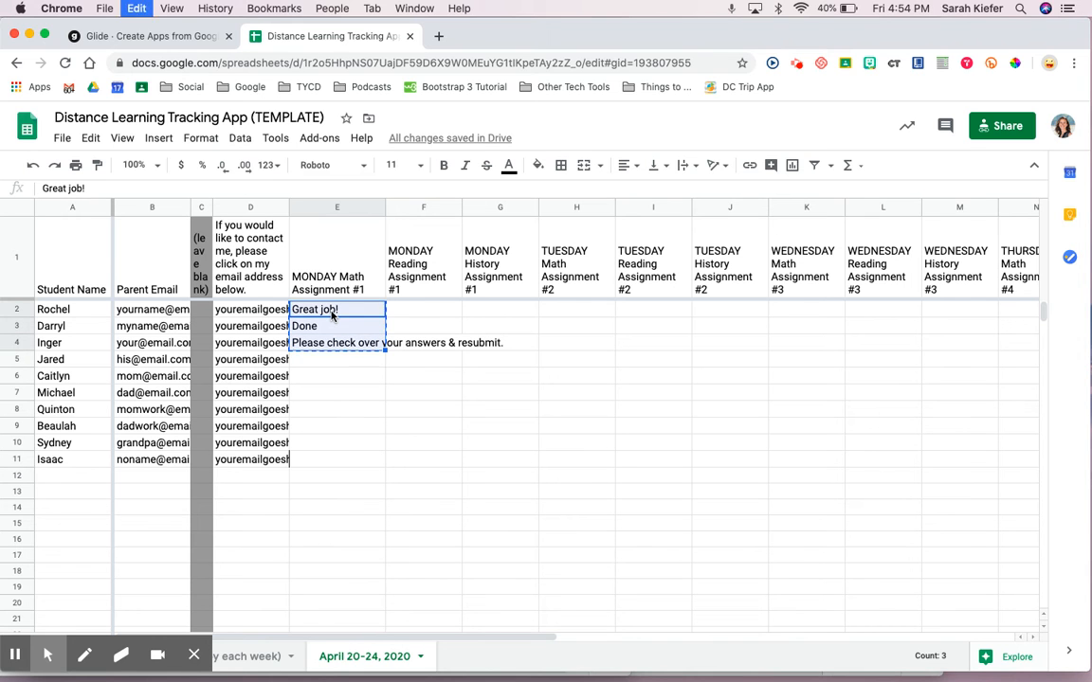
key("Down")
key("Down")
key("Down")
key("super+v")
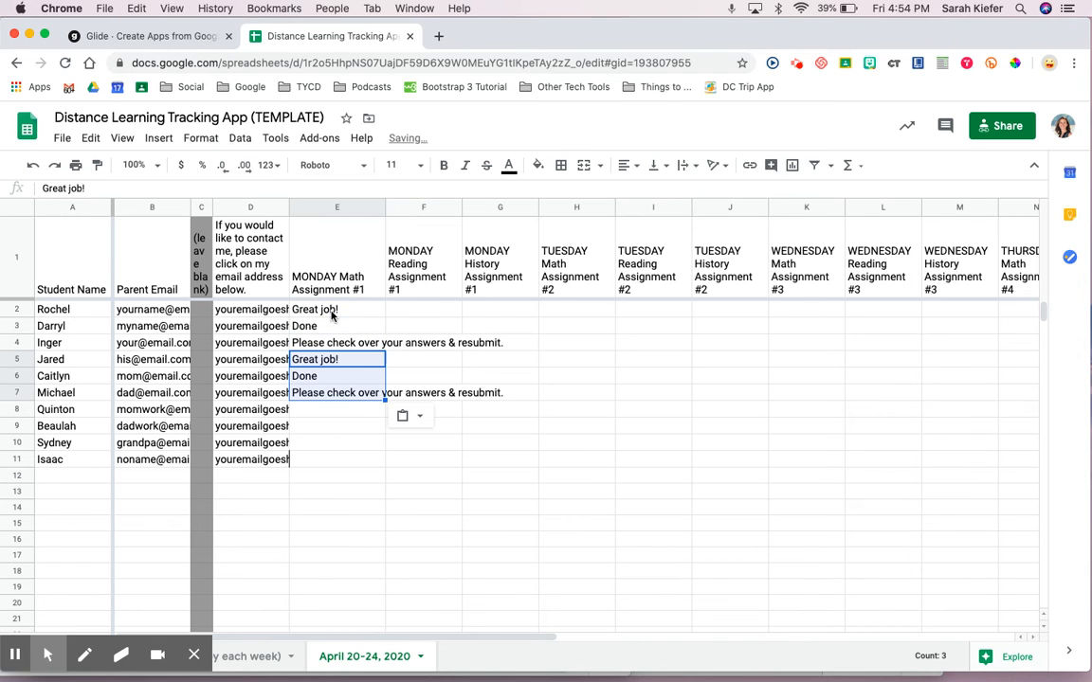
key("Down")
key("Down")
key("Down")
key("super+v")
- Enter 'Done.' in E11 for the last student, then switch to the Glide editor
key("Down")
key("Down")
key("Down")
type("Done.")
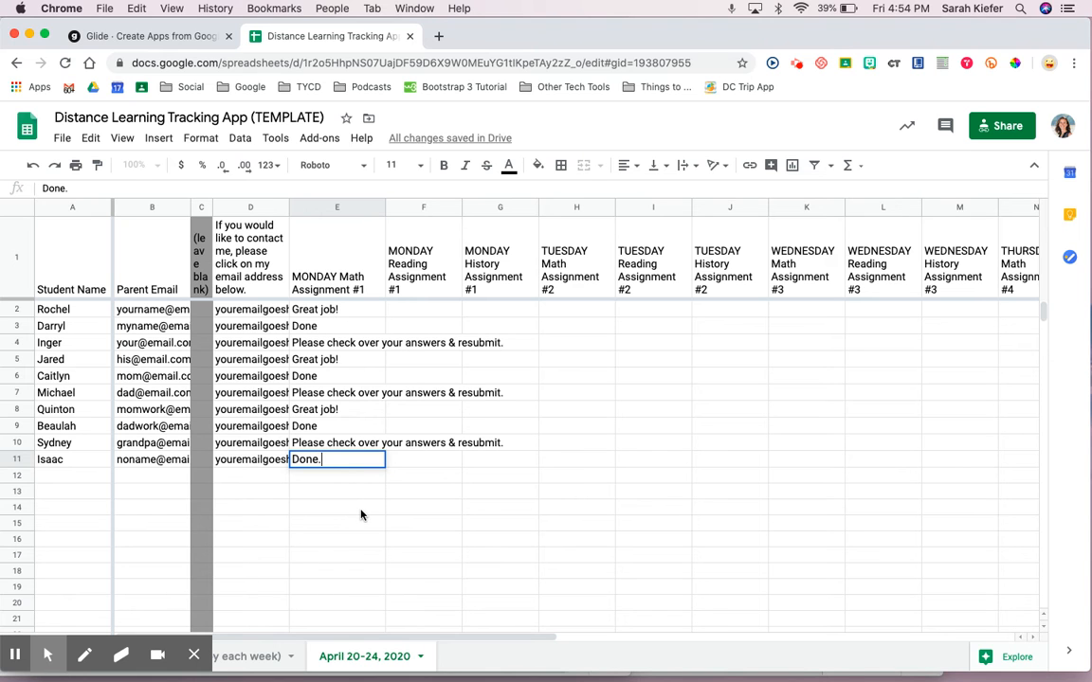
left_click(360, 508)
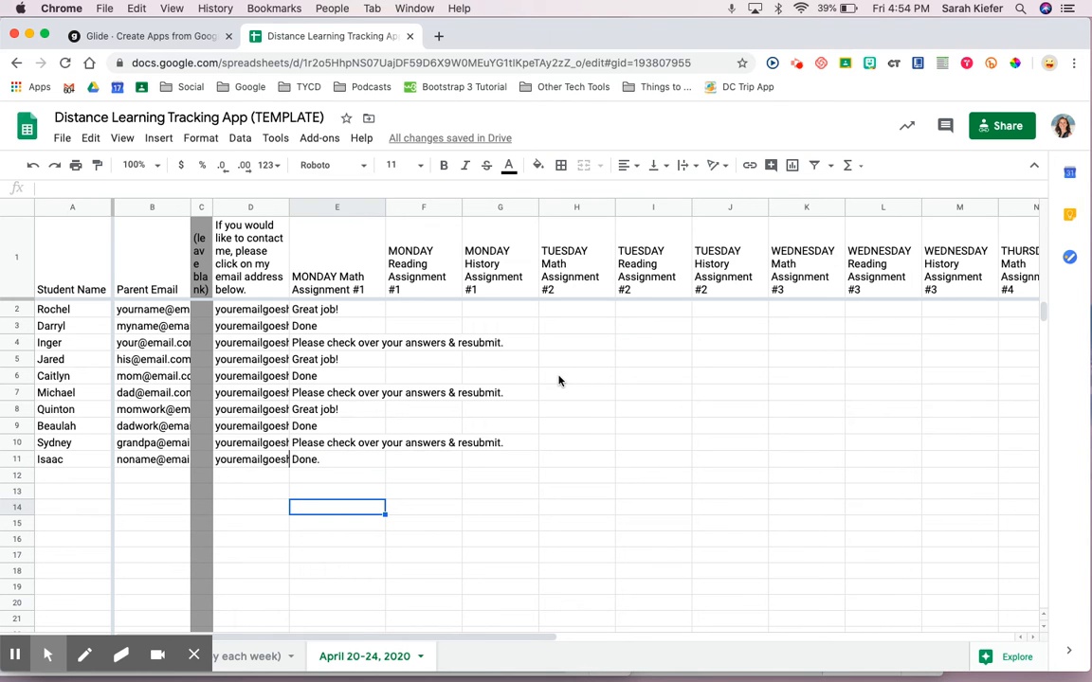
left_click(147, 38)
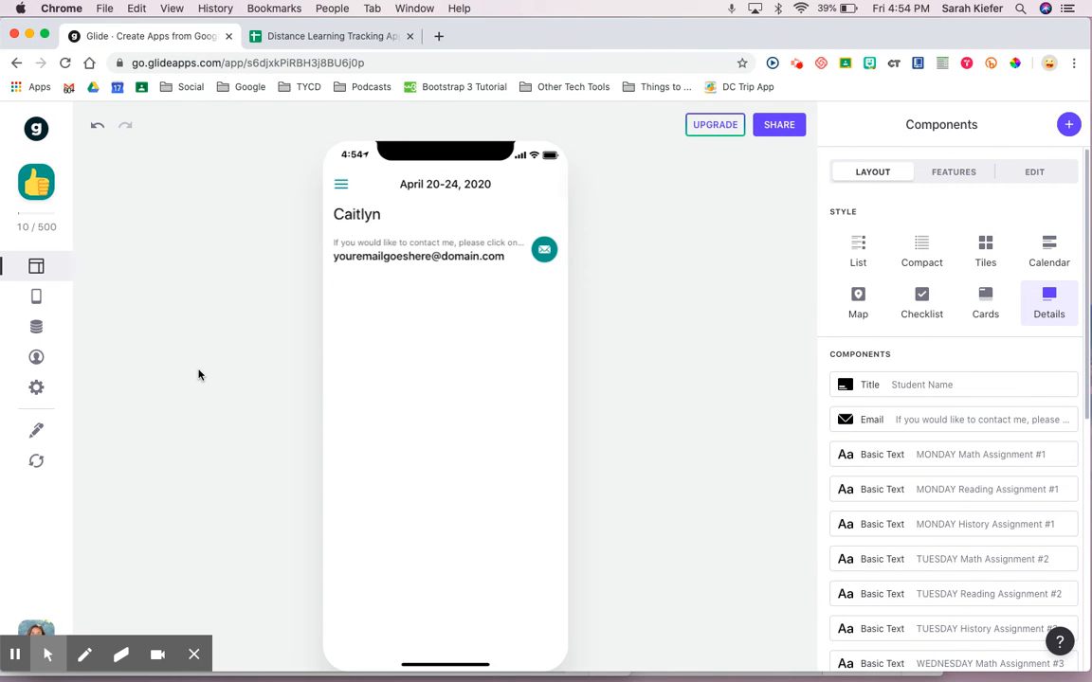
- Reload the sheet data in Glide, then go back to the tracking spreadsheet
left_click(36, 463)
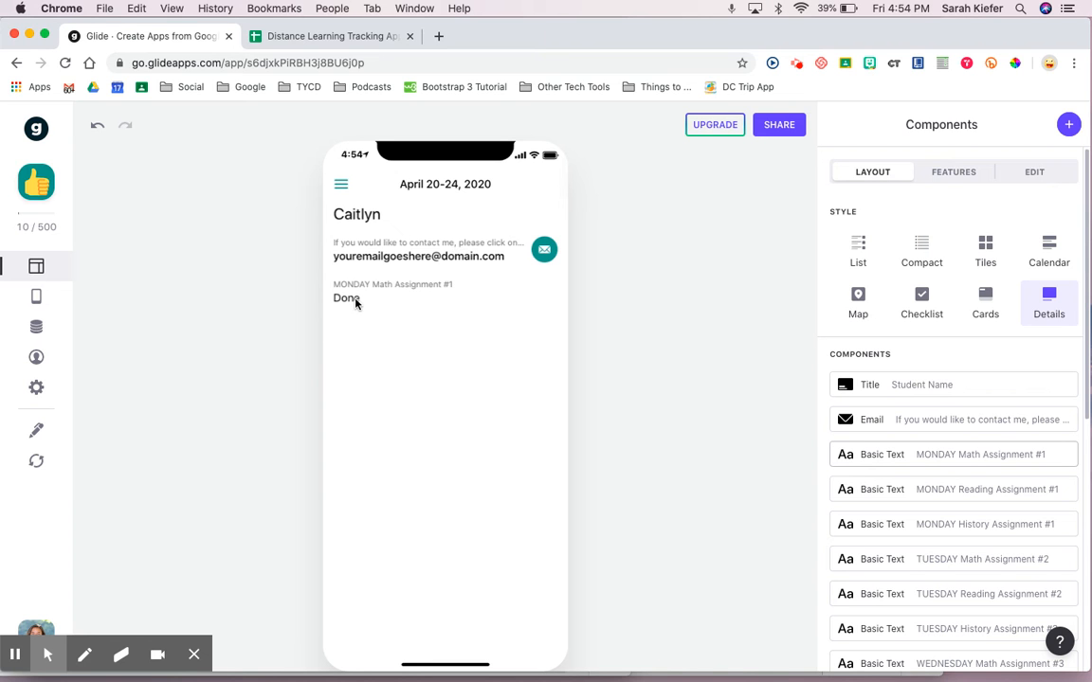
left_click(352, 37)
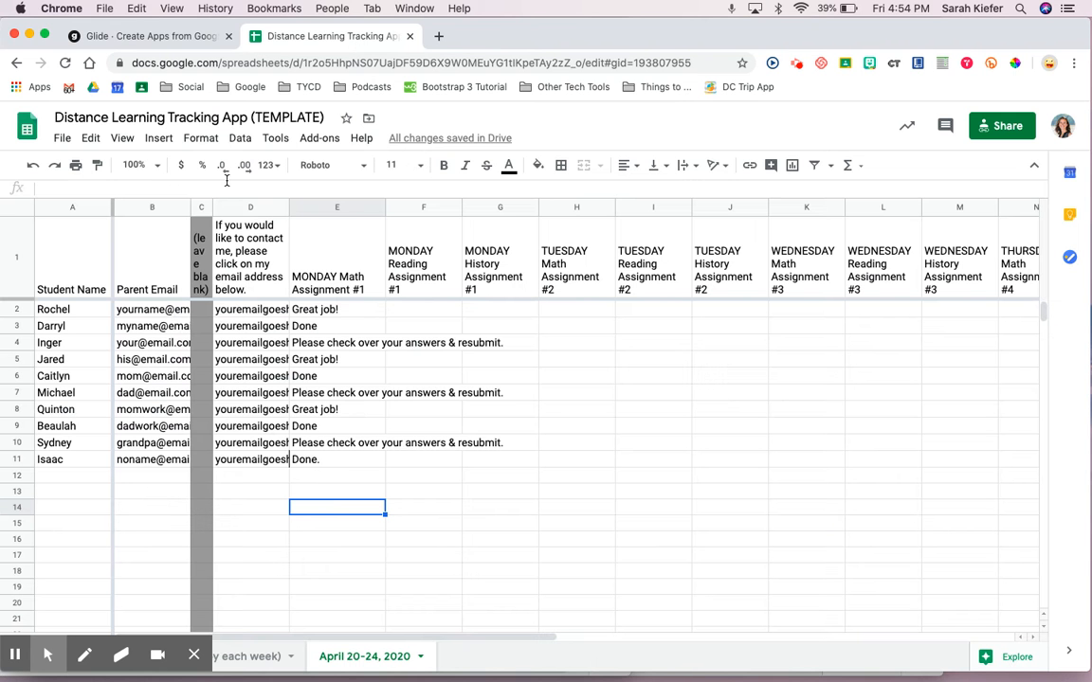
- Check Sydney's parent email in cell B10, then return to the Glide editor
left_click(19, 376)
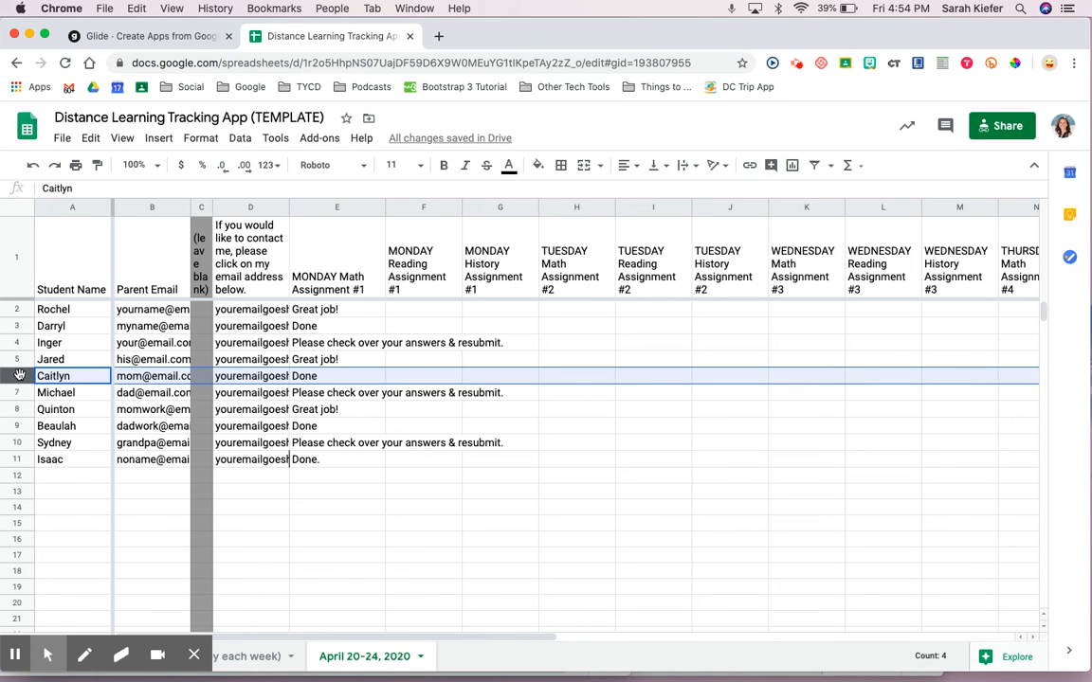
left_click(145, 444)
double_click(144, 444)
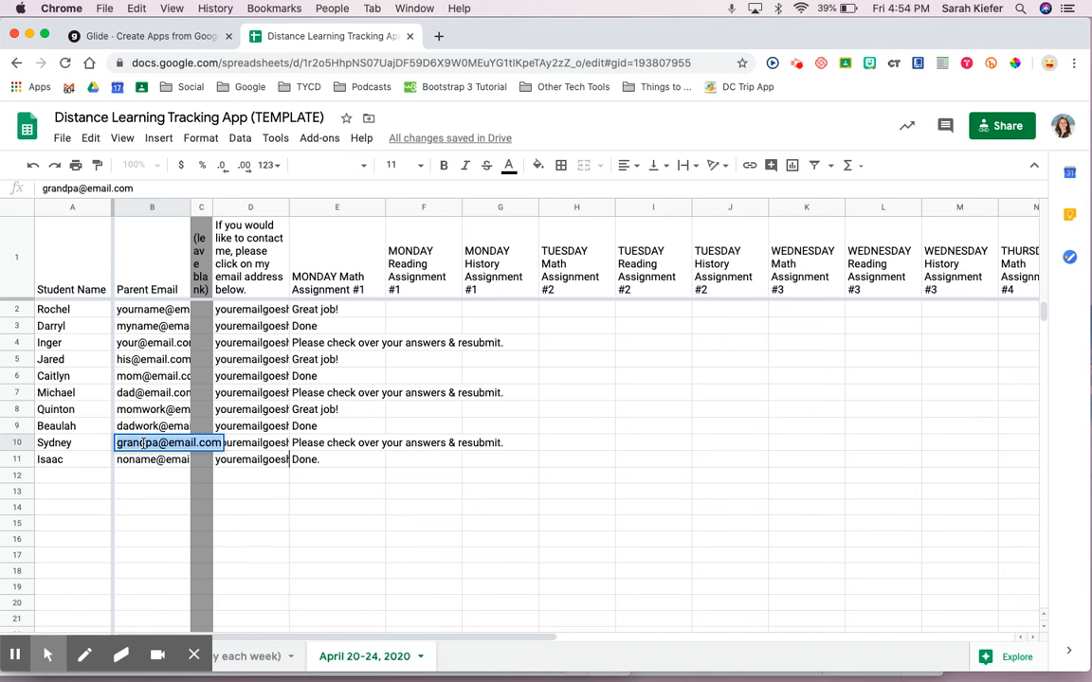
left_click(63, 443)
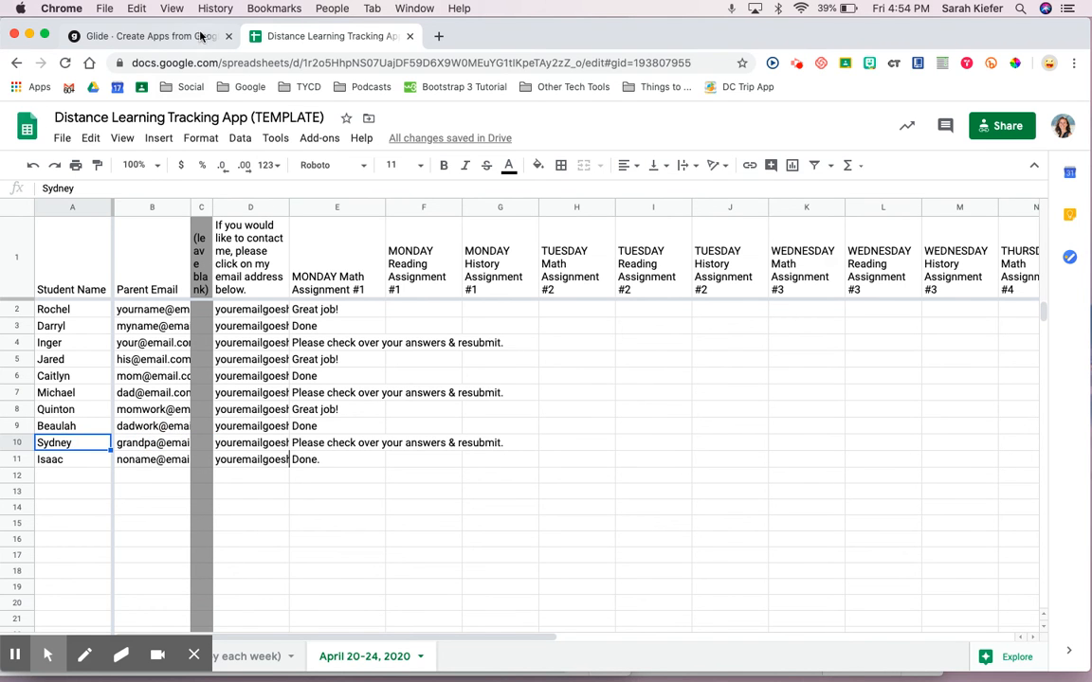
left_click(151, 36)
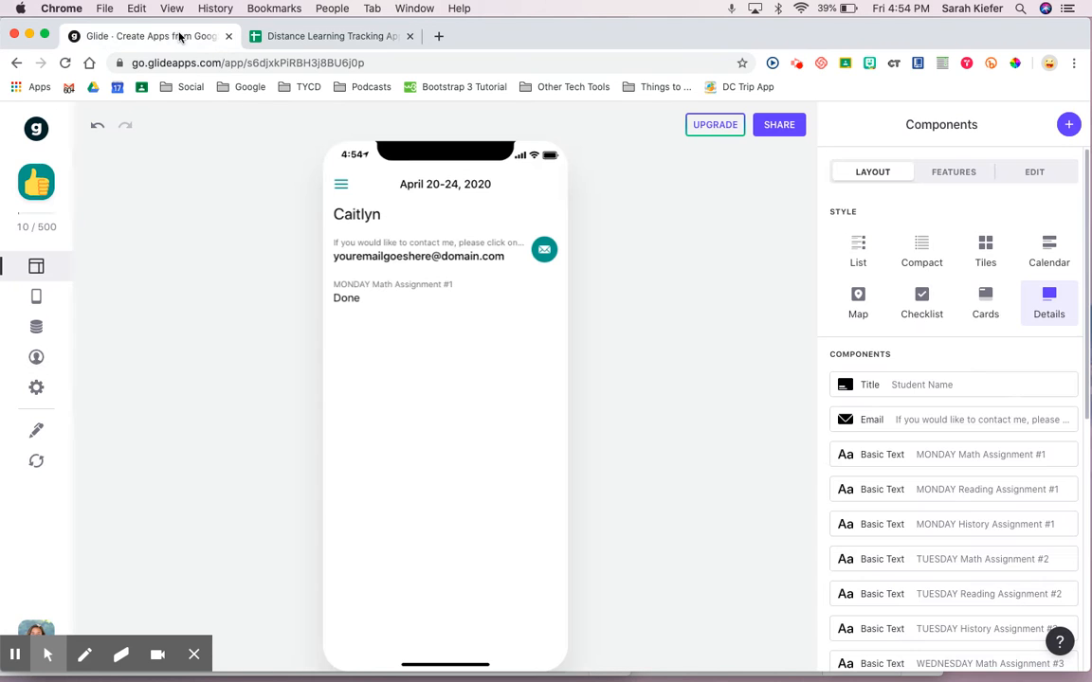
- Set Glide's Preview as user to Sydney's parent's email, then return to the spreadsheet
left_click(55, 368)
triple_click(180, 399)
left_click(204, 325)
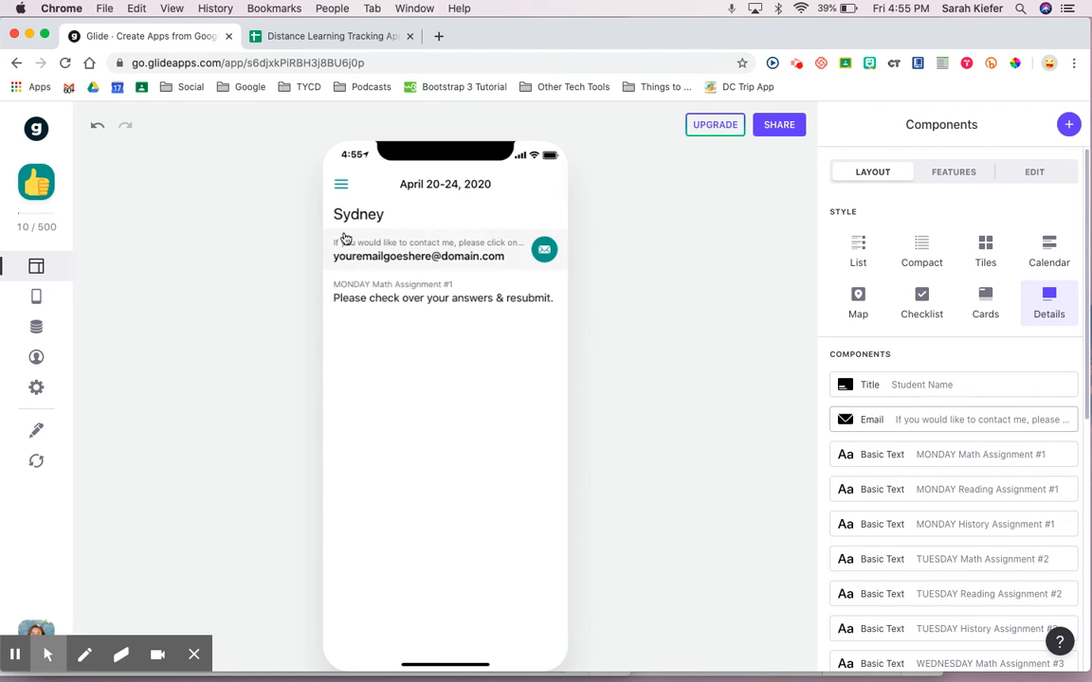
left_click(353, 38)
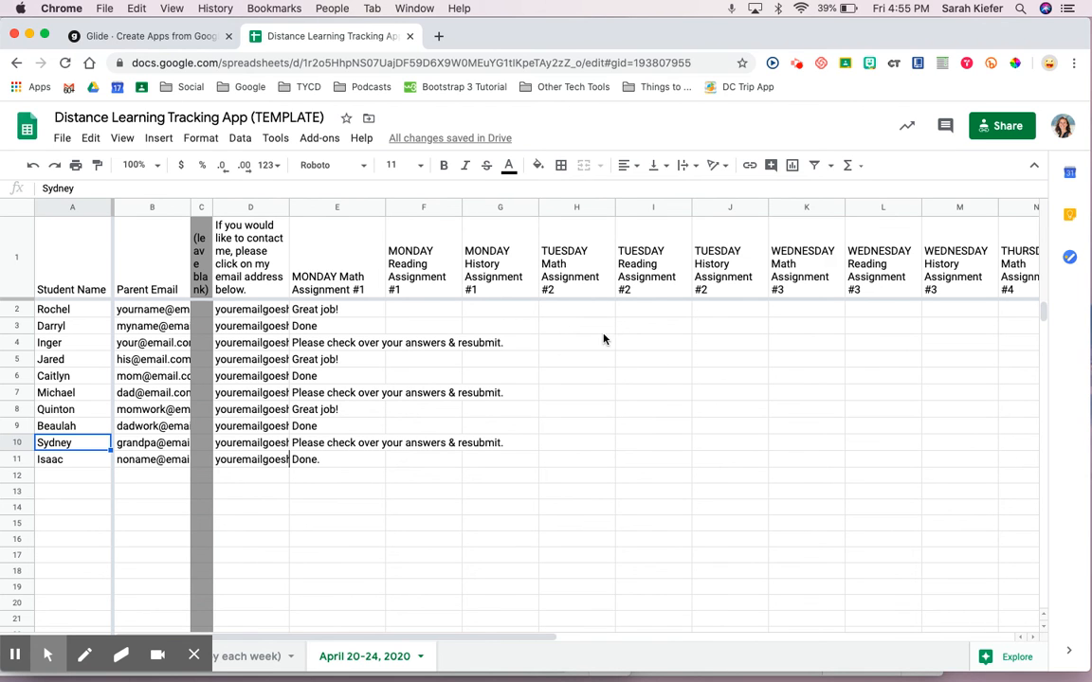
- Copy the MONDAY Math feedback E2:E11 into the WEDNESDAY Math Assignment #3 column at K2
left_click(352, 310)
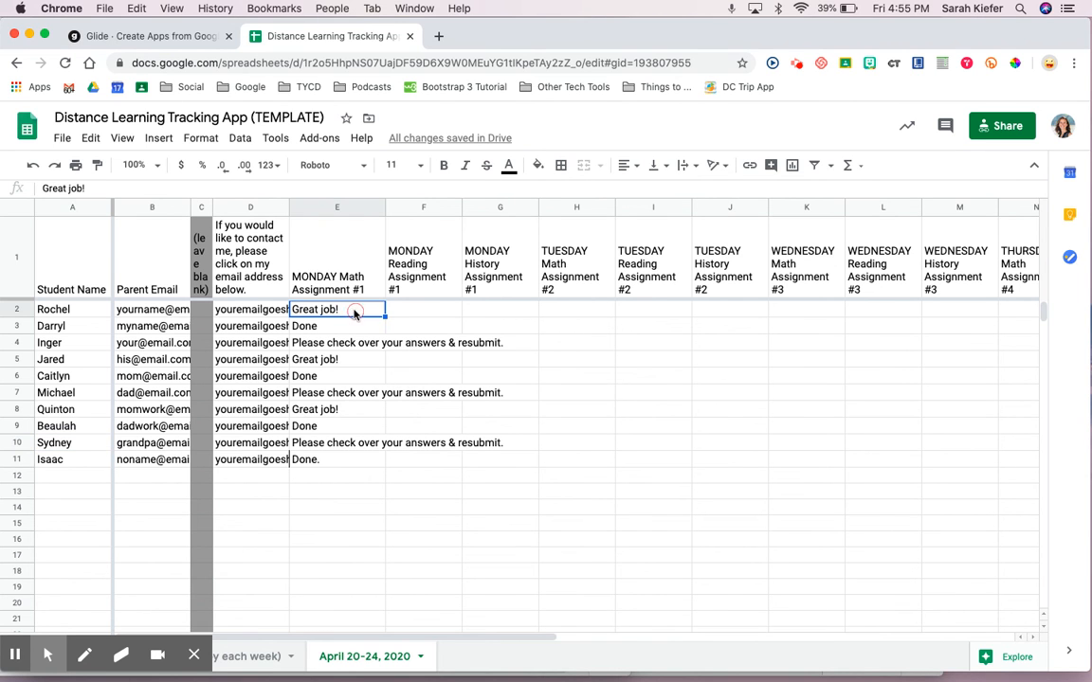
left_click(339, 460, "shift")
key("super+c")
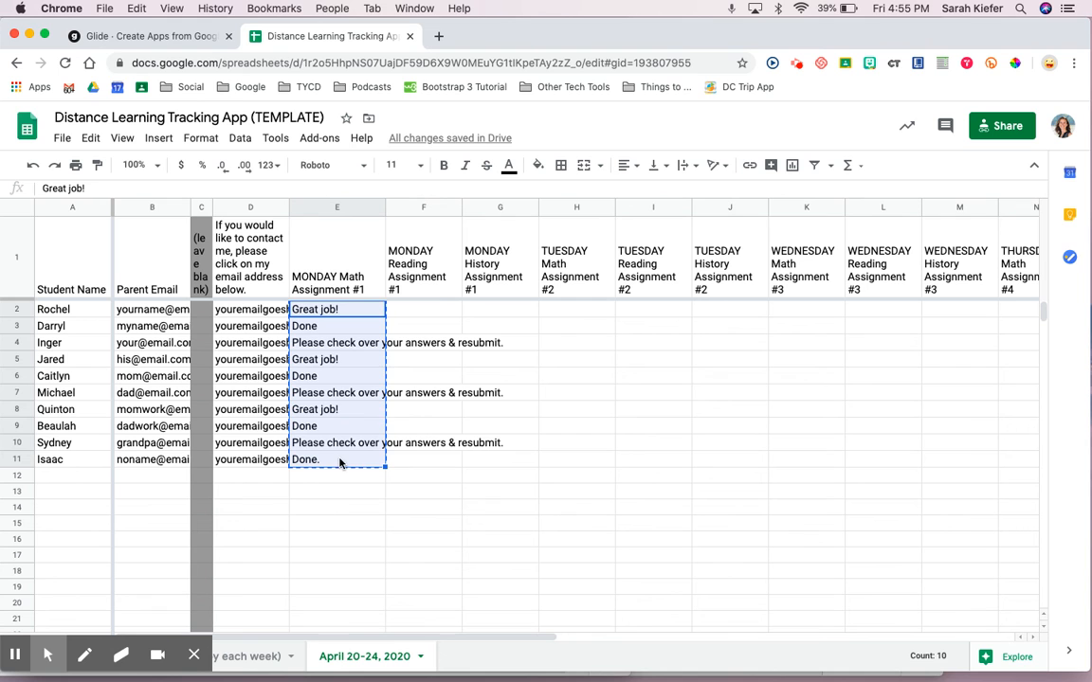
left_click(801, 311)
key("super+v")
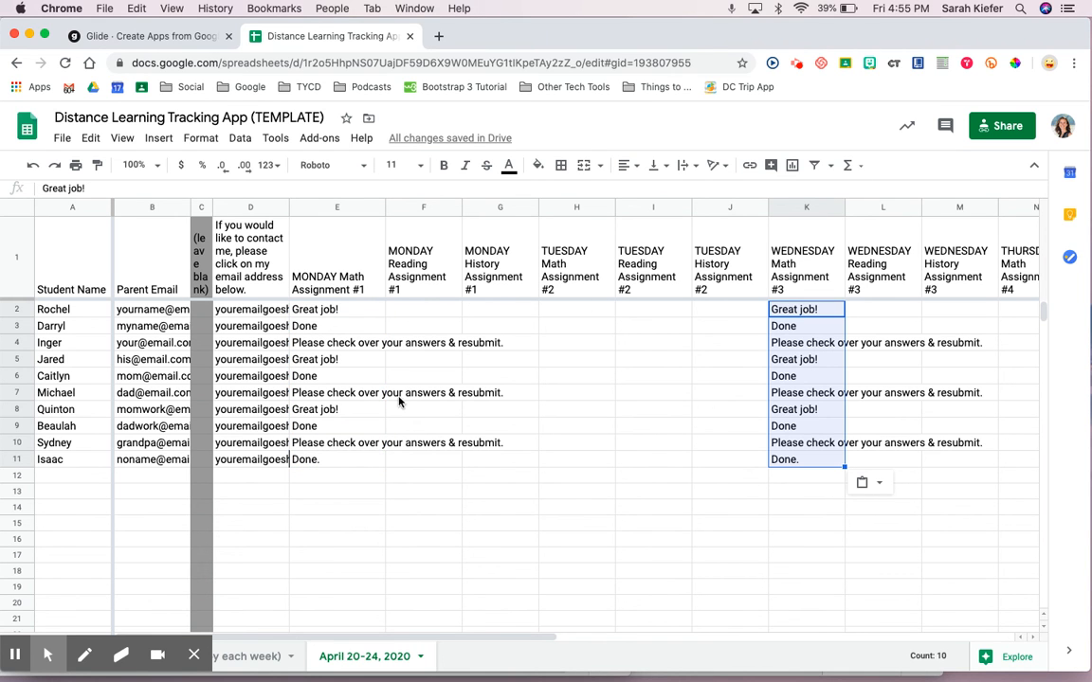
left_click(167, 35)
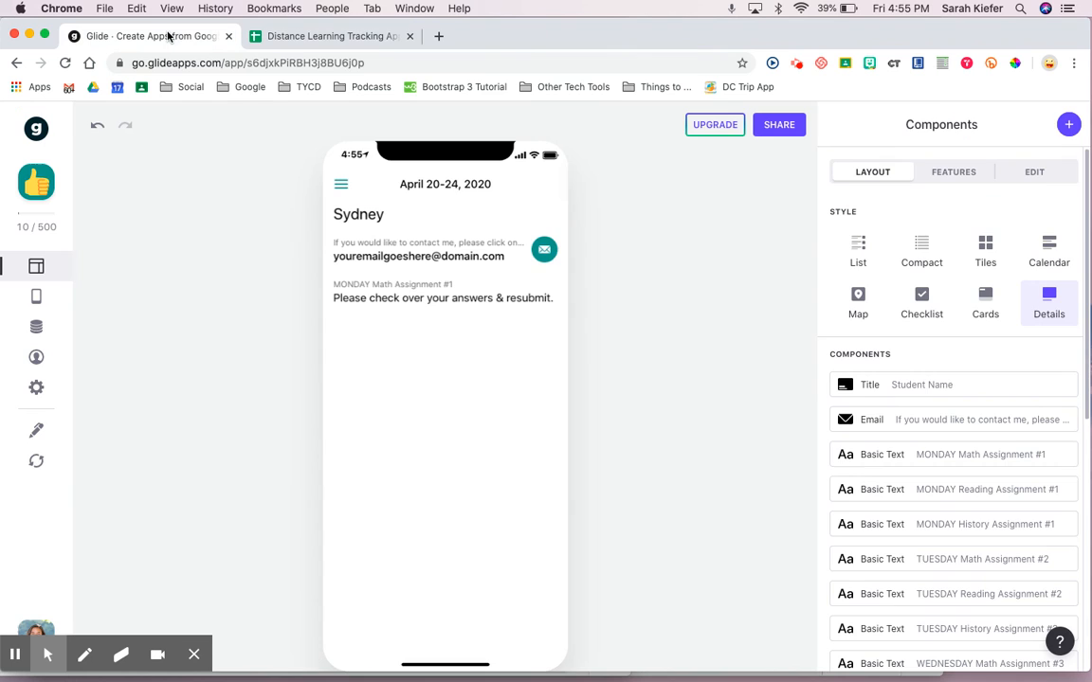
- Reload Glide data, paste the feedback into TUESDAY Reading Assignment #2 at I2, and reload again
left_click(37, 461)
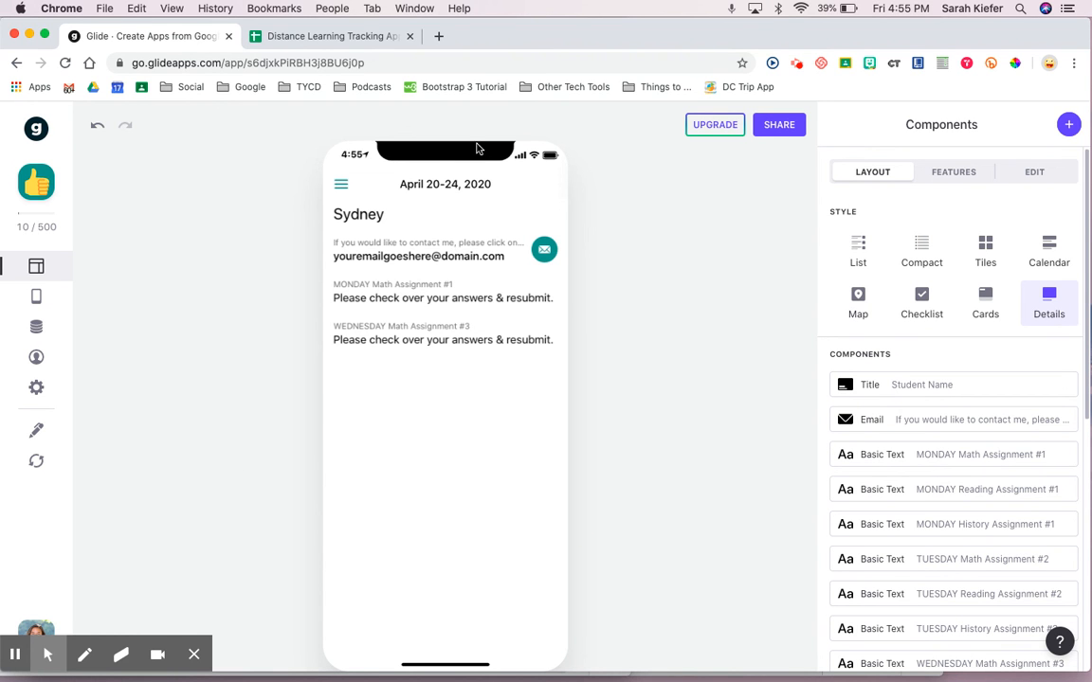
left_click(318, 38)
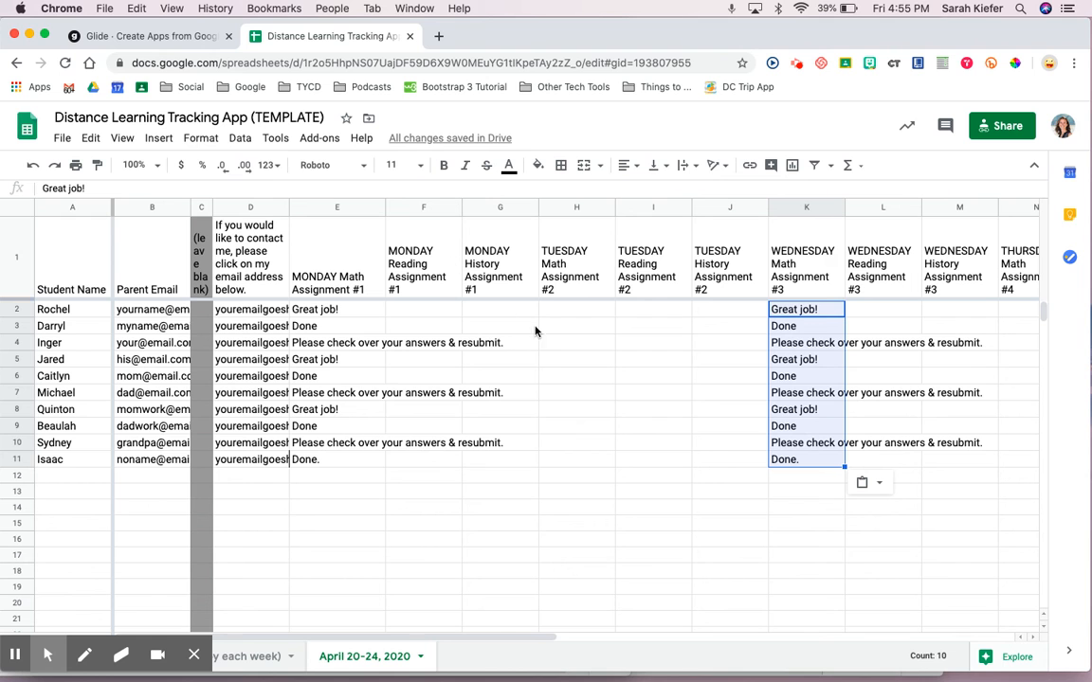
left_click(619, 310)
key("super+v")
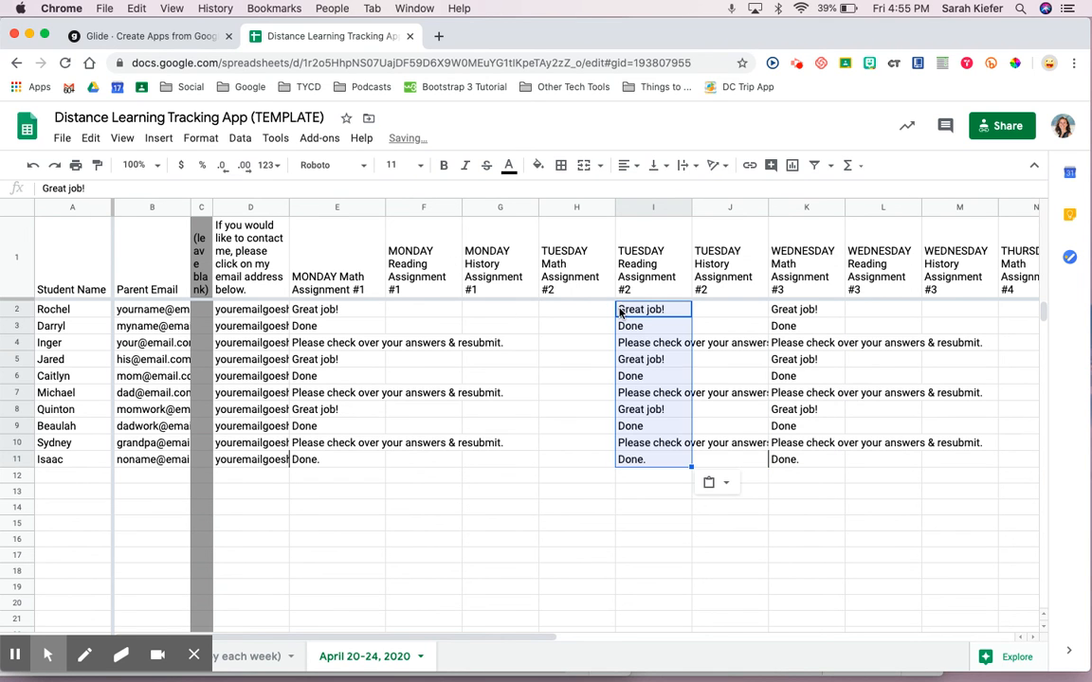
left_click(431, 428)
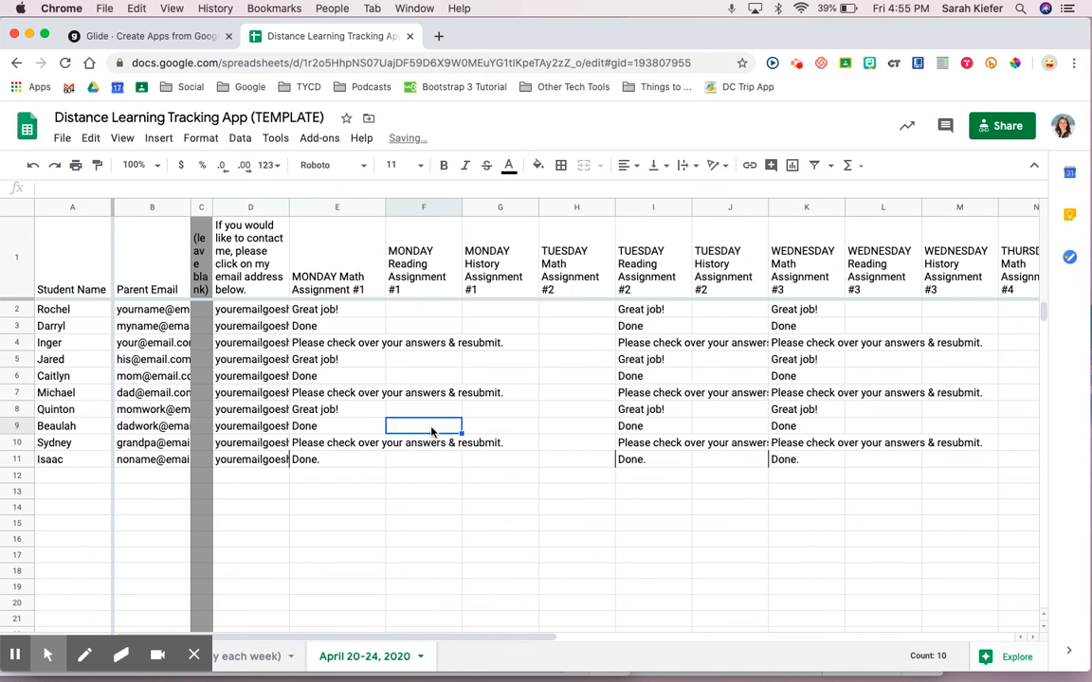
left_click(156, 36)
left_click(52, 466)
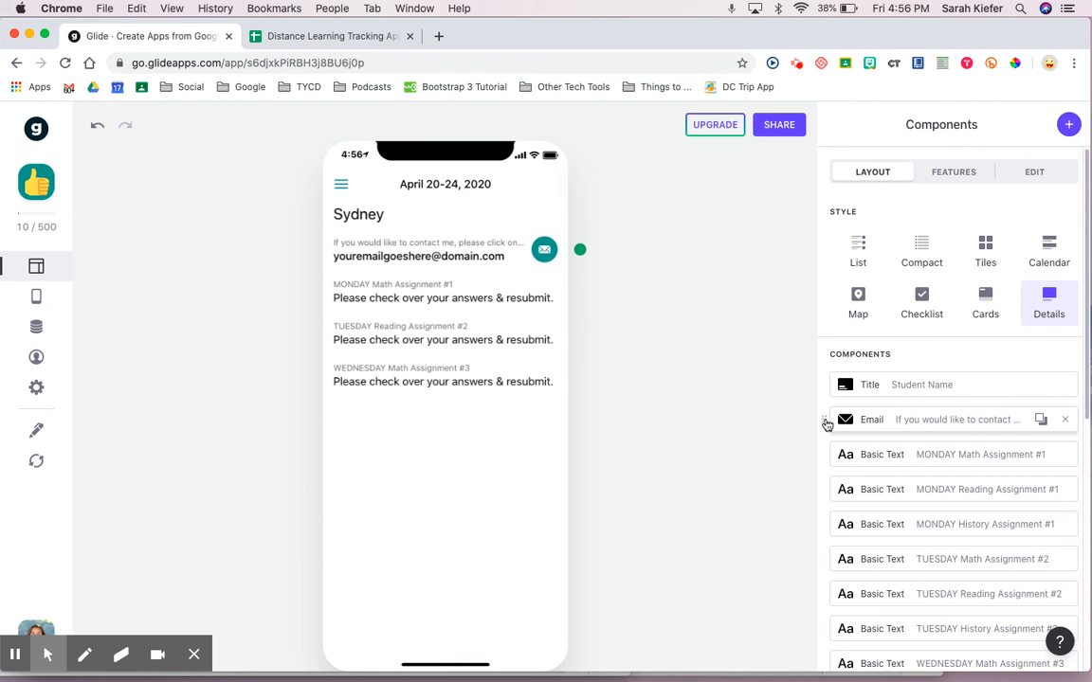
- Drag the Email component to the bottom of the Components list, just above Is Favorited?
left_click_drag(825, 424, 830, 463)
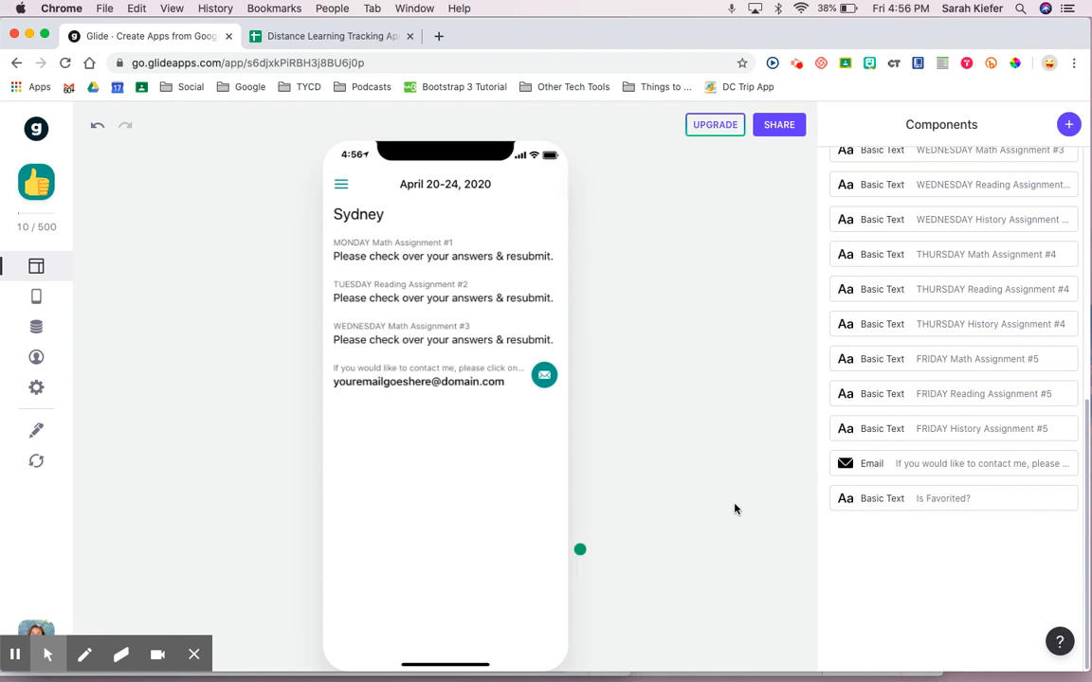